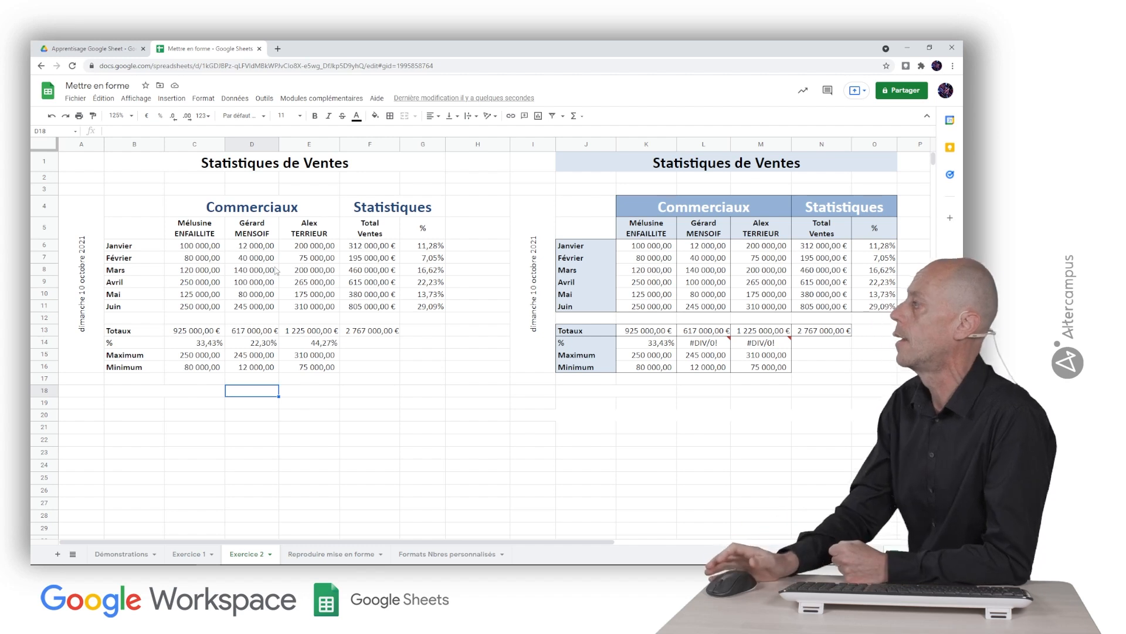
# - Hide the gridlines on the Exercice 2 sheet
pyautogui.click(144, 103)
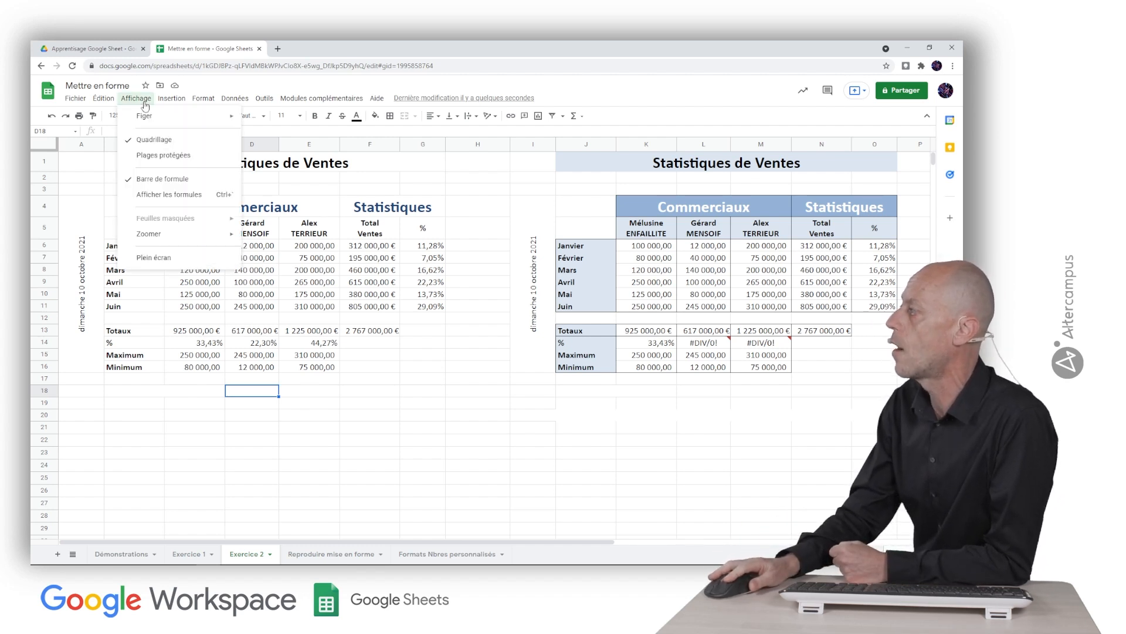
pyautogui.click(149, 140)
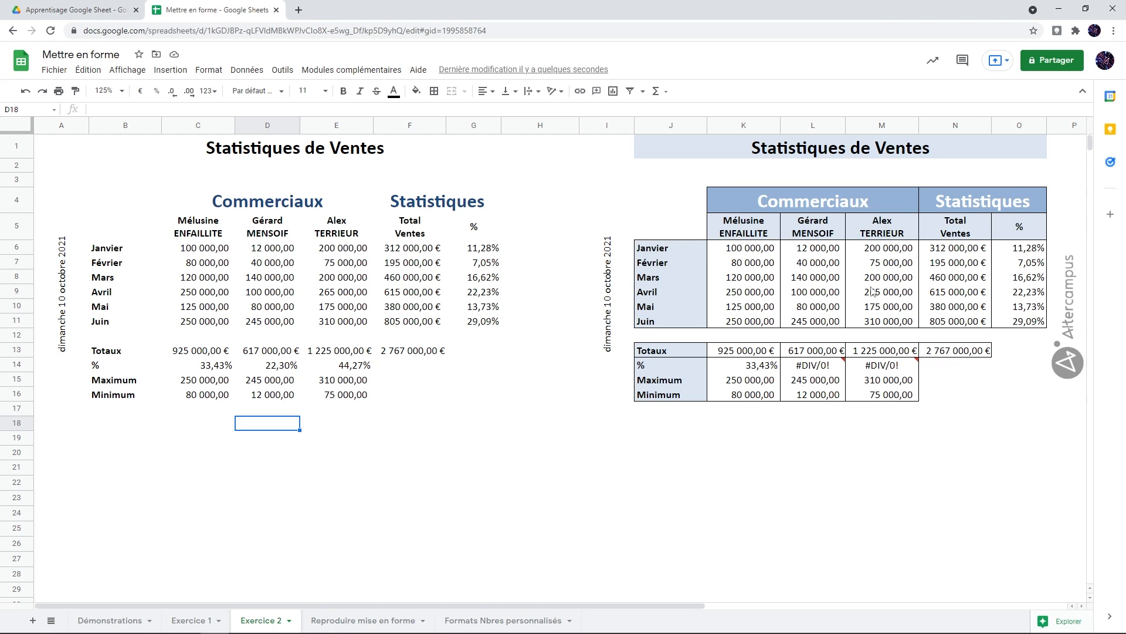
# - Apply an outer border around each of the ranges C4:G4, C5:G5, B6:G11, B13:F13 and B14:E16
pyautogui.moveTo(234, 206); pyautogui.dragTo(411, 207)
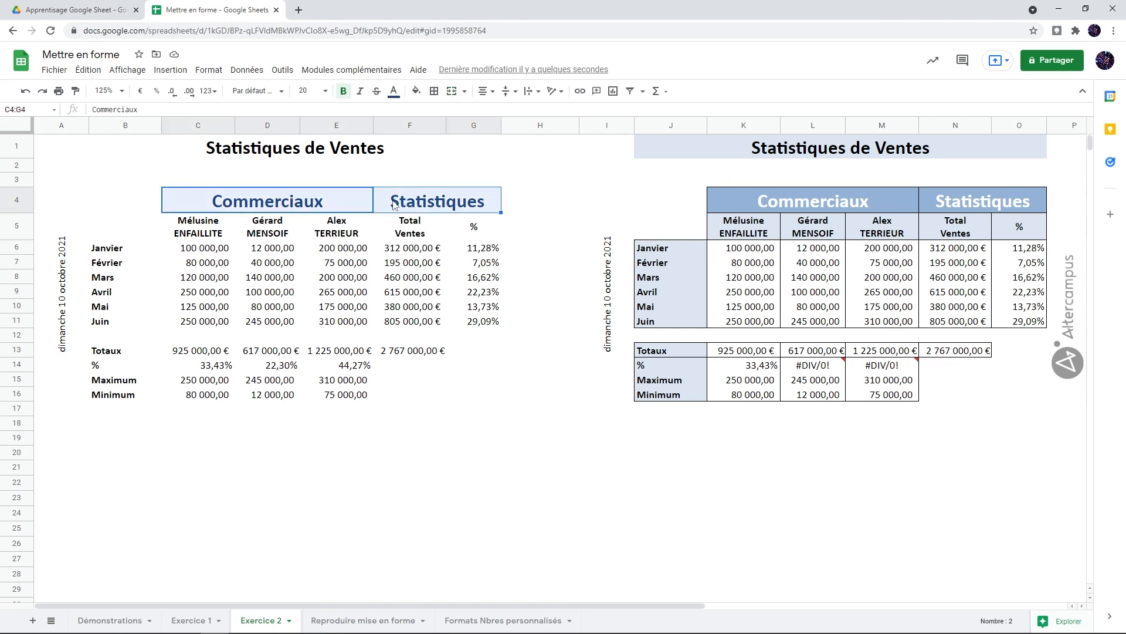
pyautogui.moveTo(201, 226); pyautogui.dragTo(457, 235)
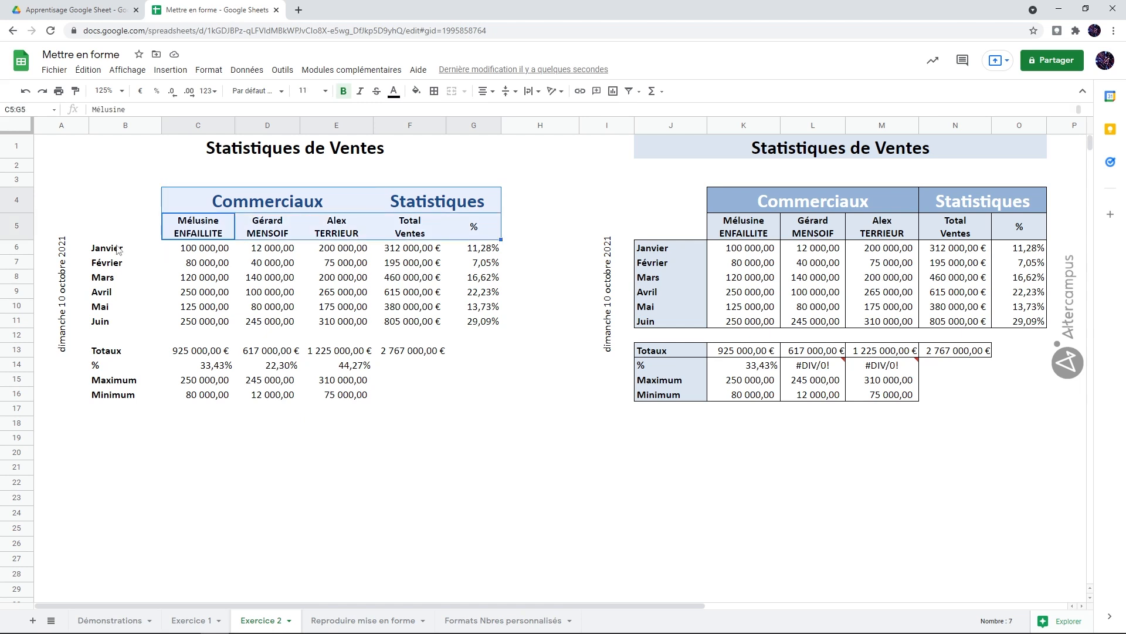
pyautogui.moveTo(115, 252); pyautogui.dragTo(487, 323)
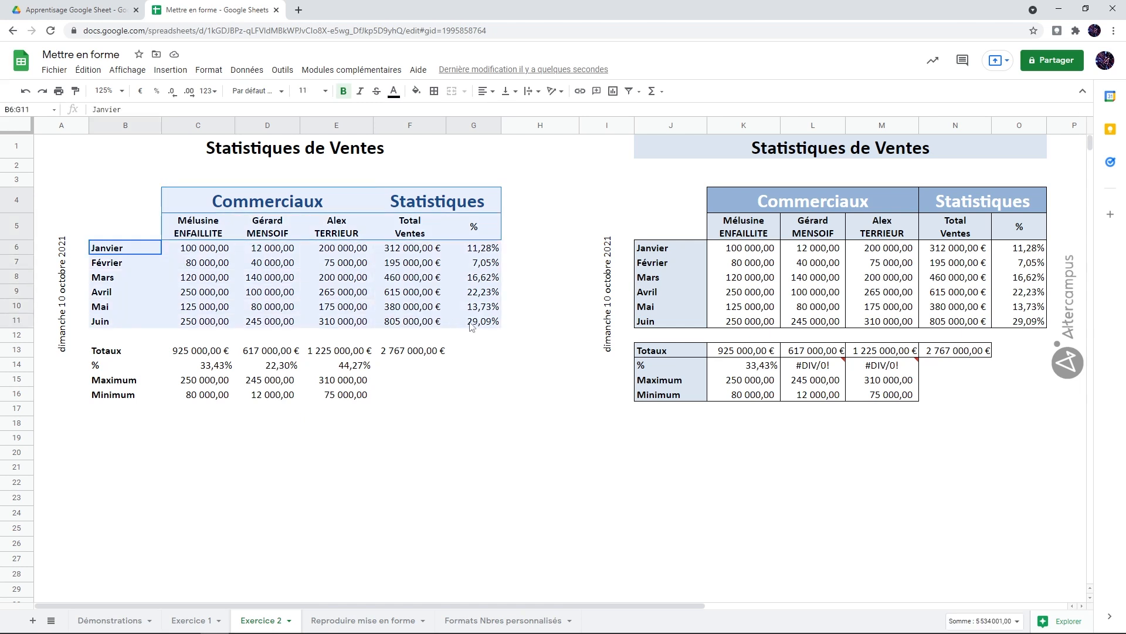
pyautogui.moveTo(124, 350); pyautogui.dragTo(434, 353)
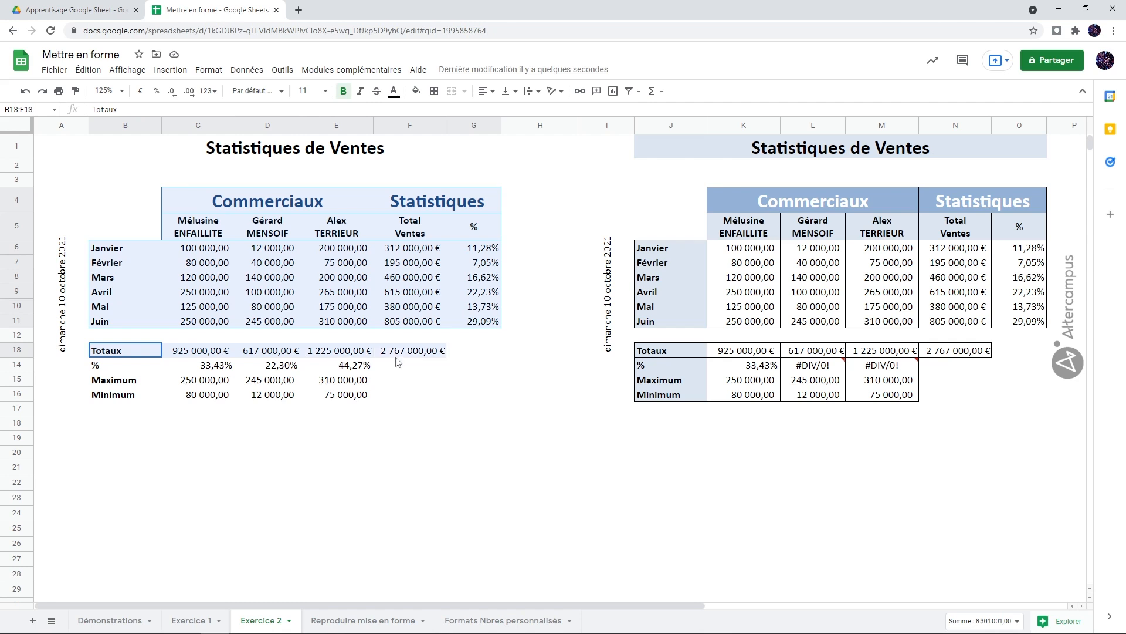
pyautogui.moveTo(139, 365); pyautogui.dragTo(333, 399)
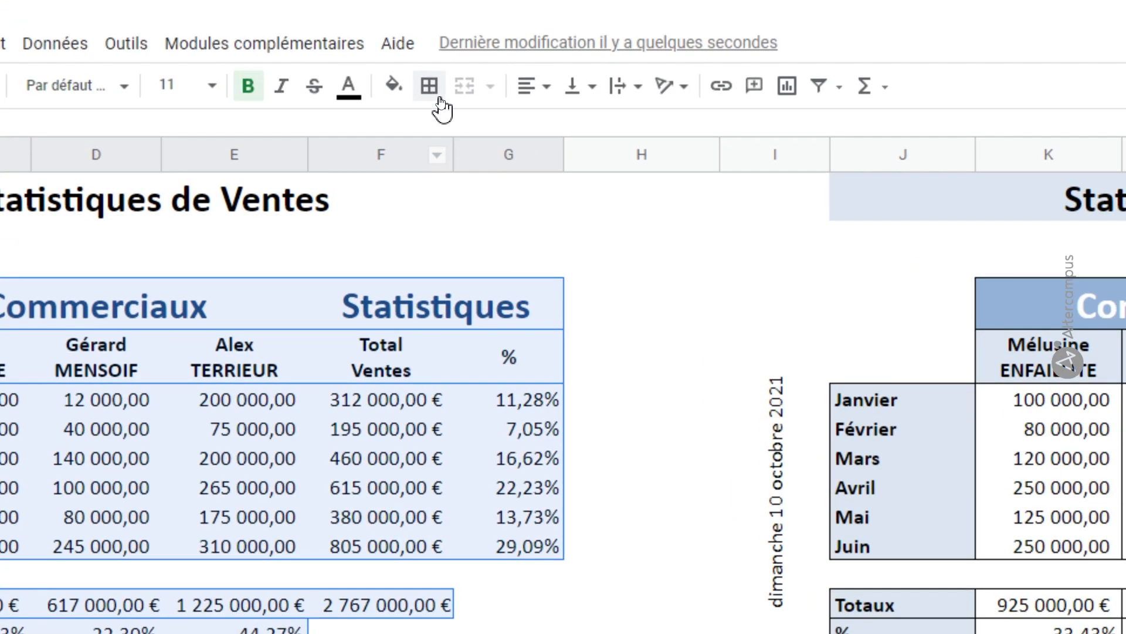
pyautogui.click(430, 87)
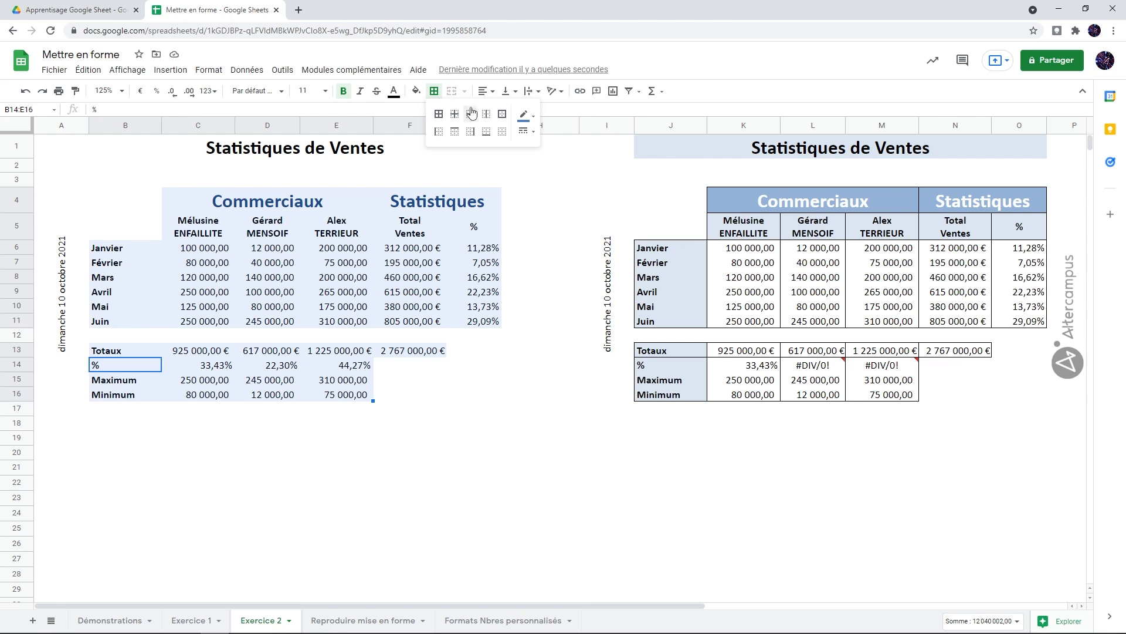
pyautogui.click(502, 115)
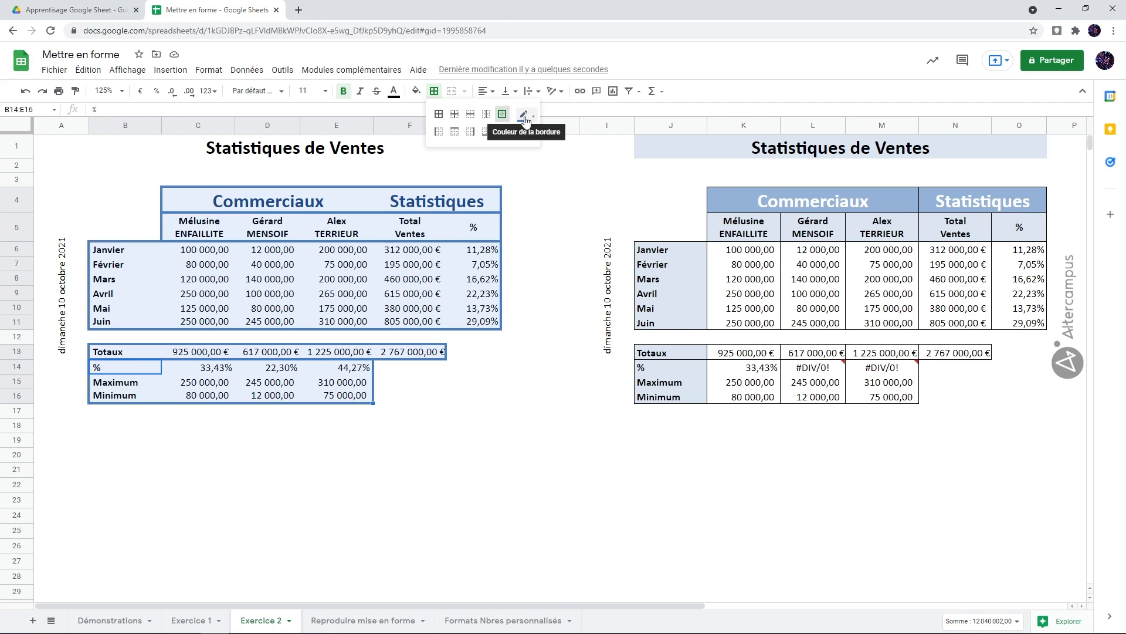
# - Try the theme red on the outer borders, set their line to medium thickness, and colour them theme blue
pyautogui.click(525, 117)
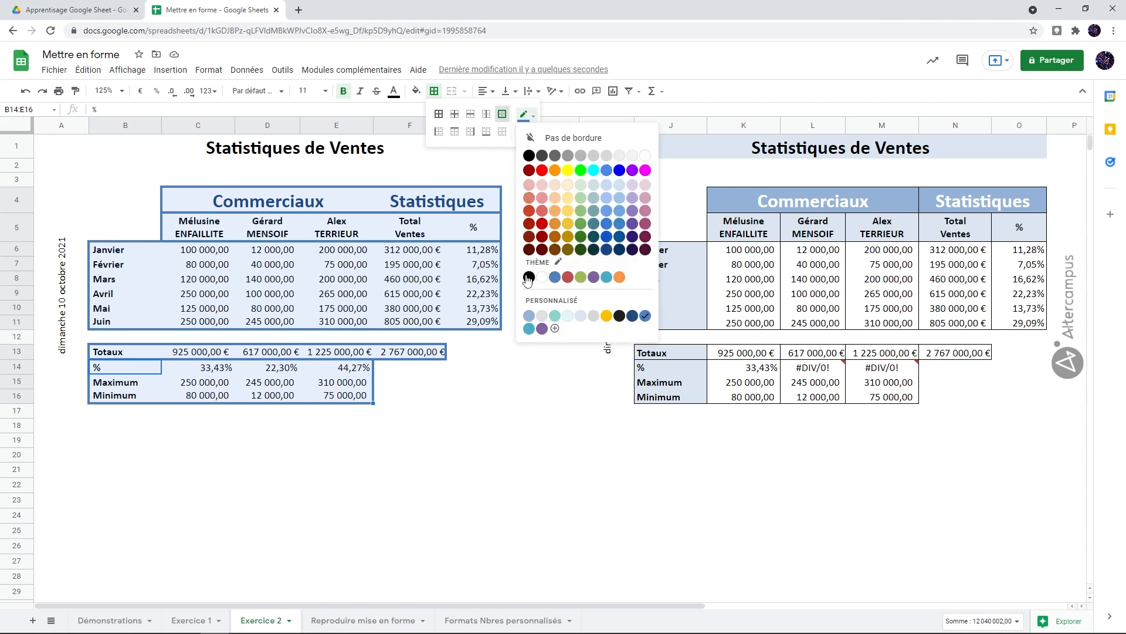
pyautogui.click(568, 277)
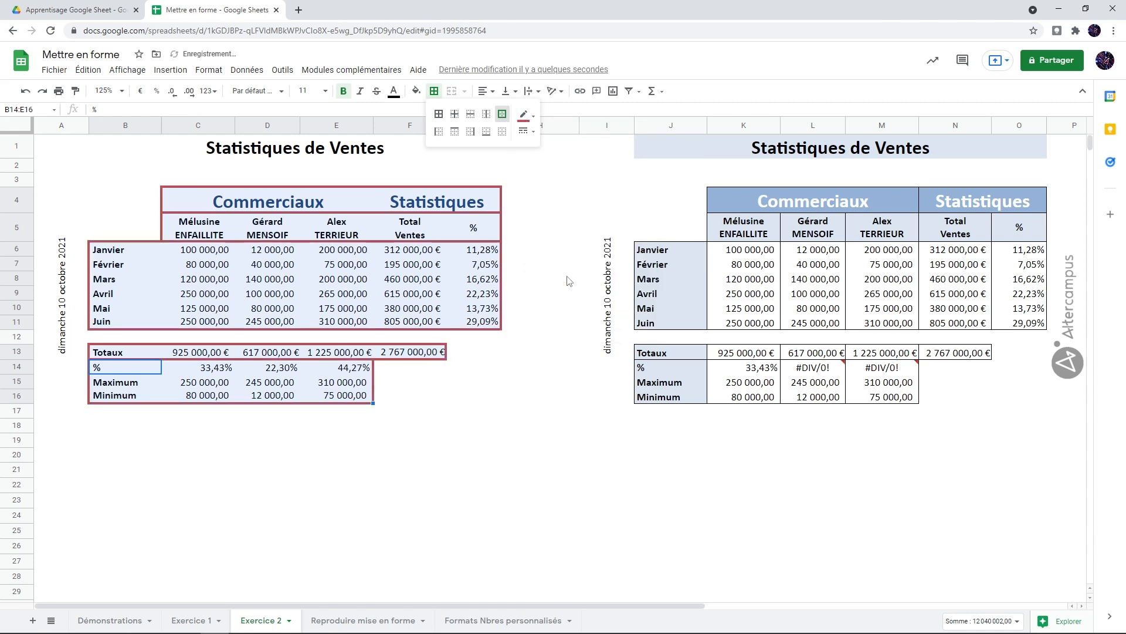
pyautogui.click(525, 133)
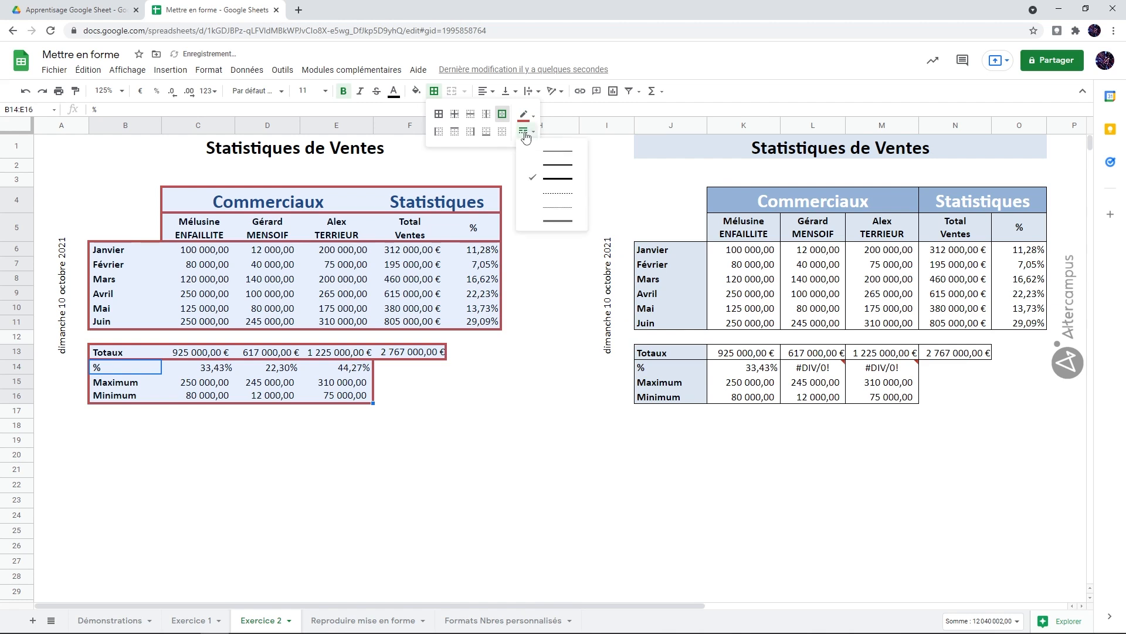
pyautogui.click(545, 166)
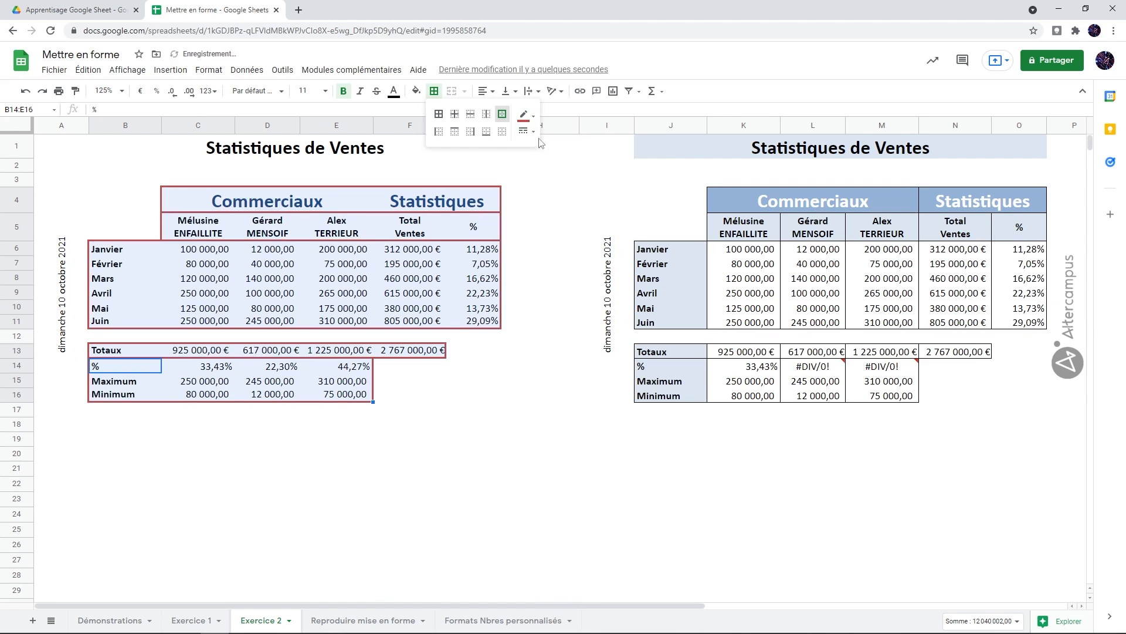
pyautogui.click(525, 115)
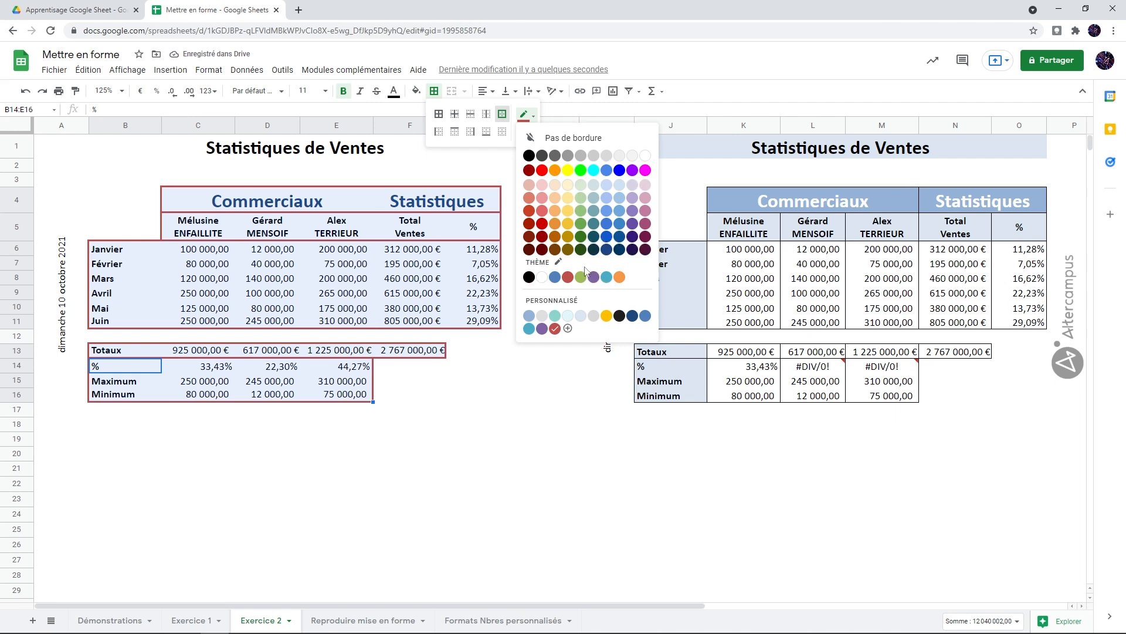
pyautogui.click(555, 277)
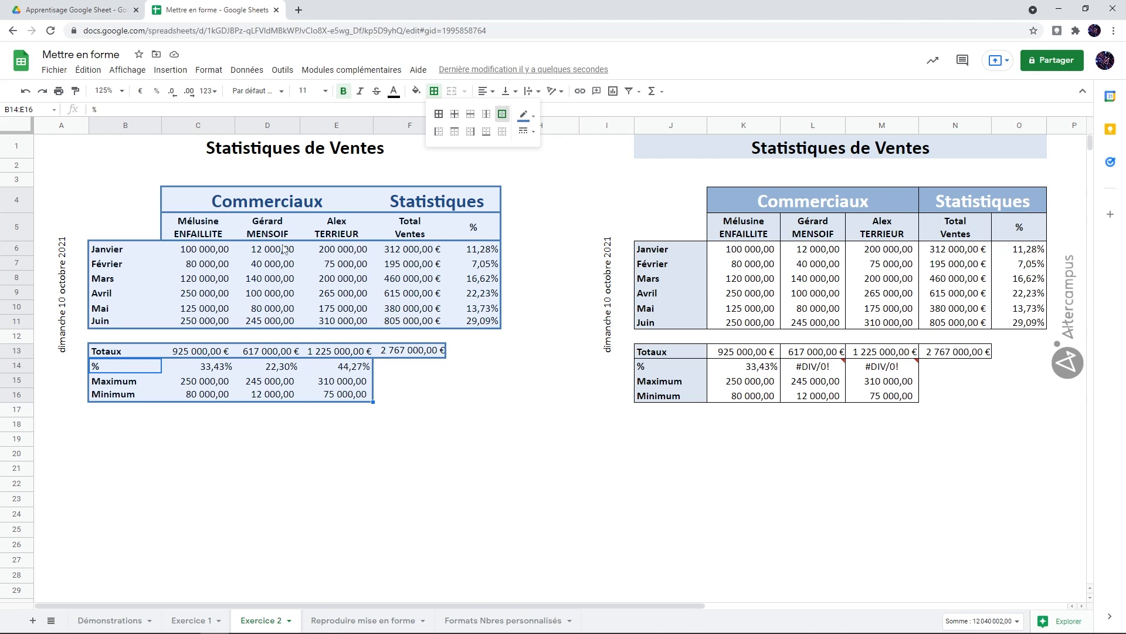
# - Add inner vertical borders to the selected ranges in the theme's turquoise with the thin solid line style
pyautogui.click(487, 117)
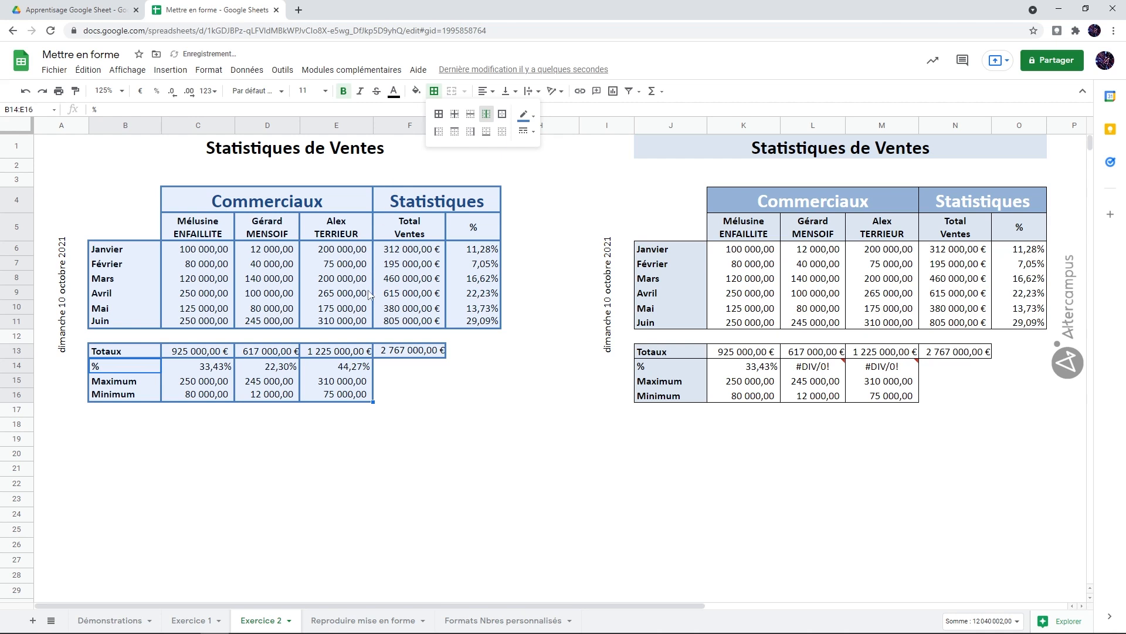
pyautogui.click(527, 122)
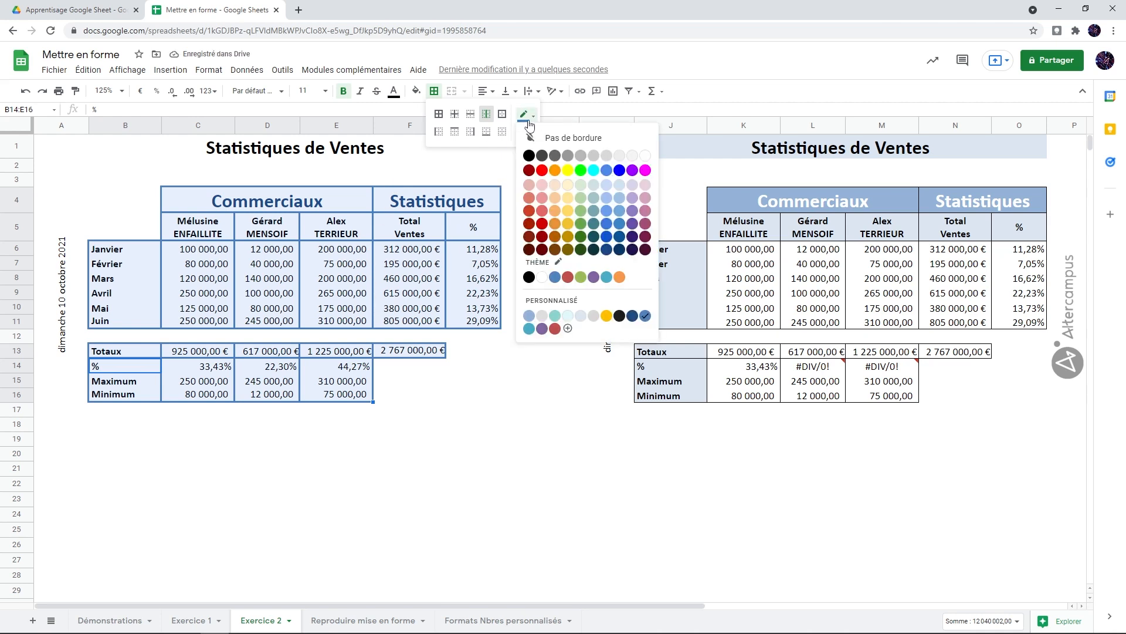
pyautogui.click(607, 277)
pyautogui.click(526, 130)
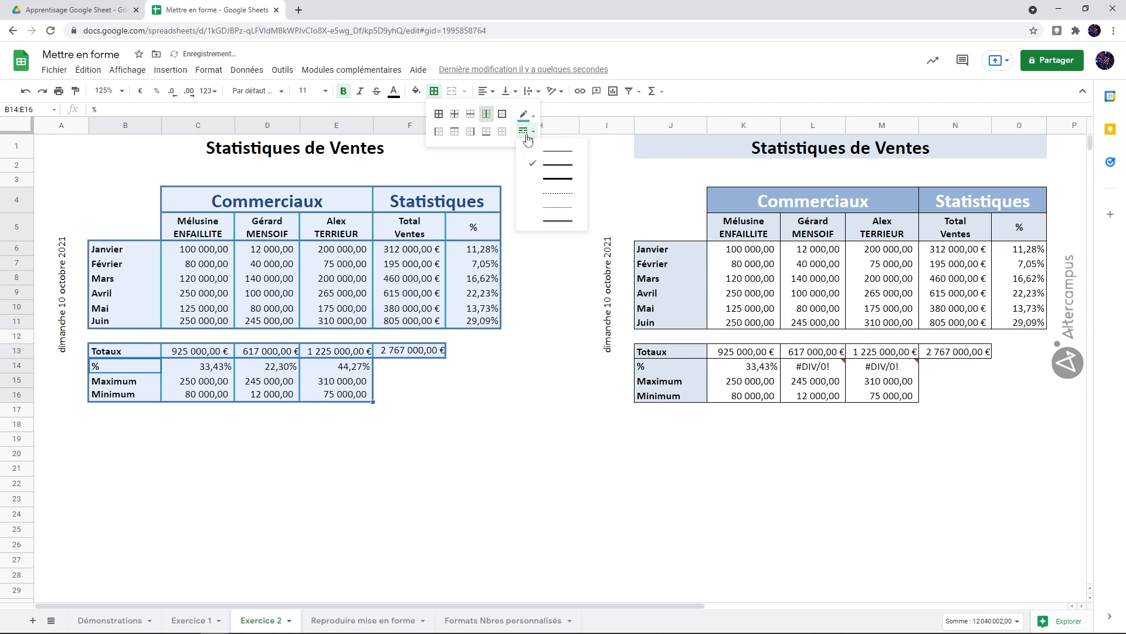
pyautogui.click(552, 150)
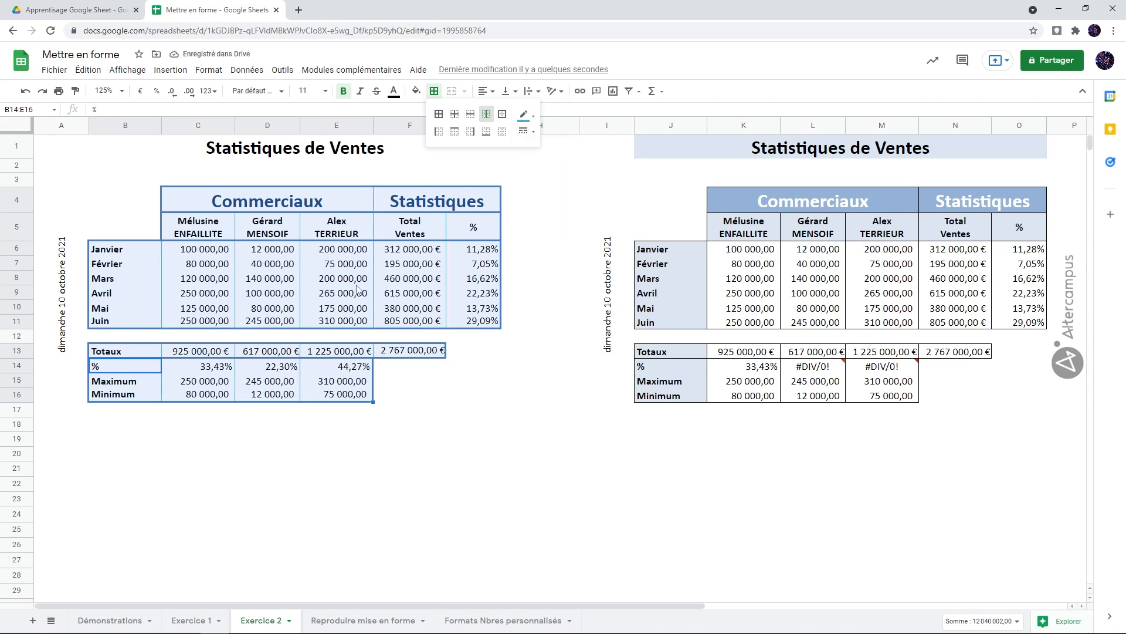
pyautogui.click(455, 397)
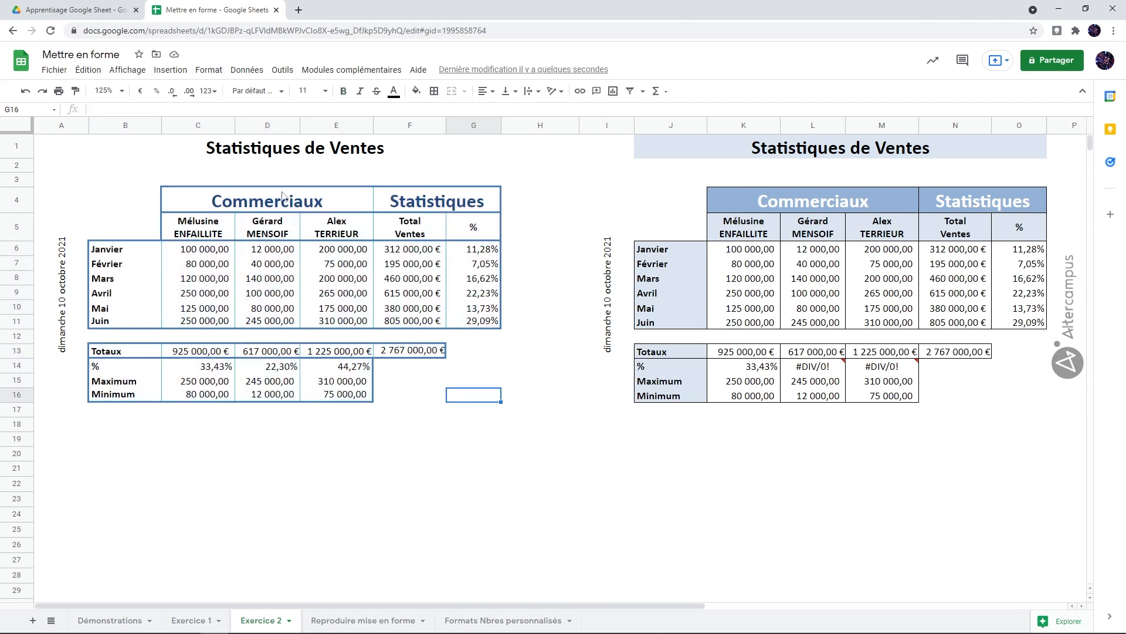
# - Apply an outer border around the merged title Statistiques de Ventes in B1:G1
pyautogui.click(286, 156)
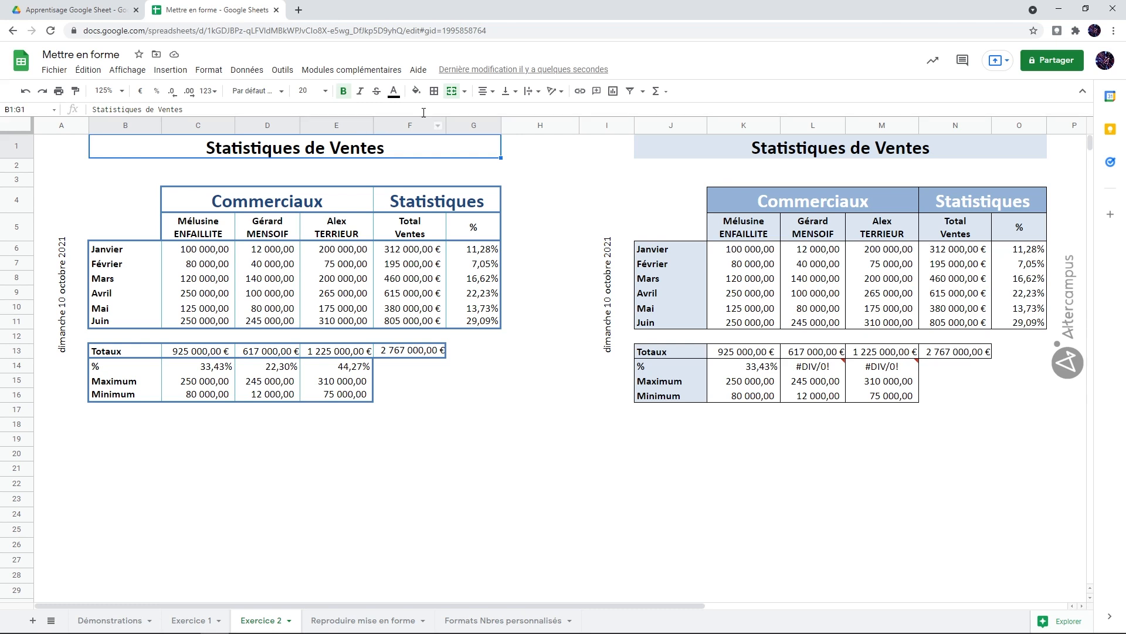
pyautogui.click(434, 91)
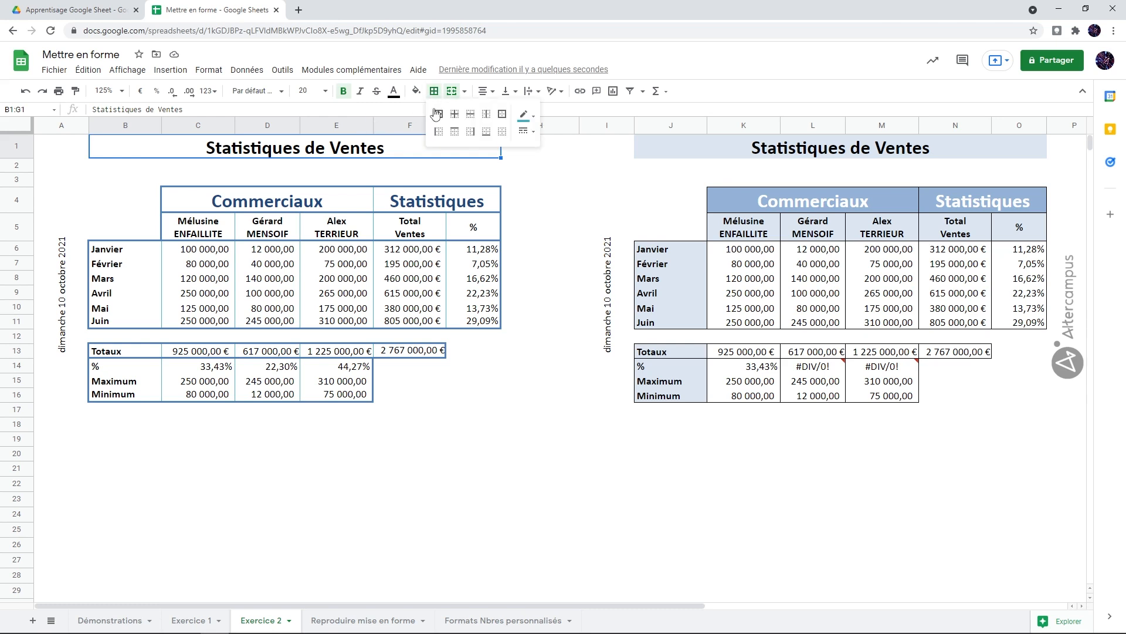
pyautogui.click(502, 115)
pyautogui.click(473, 438)
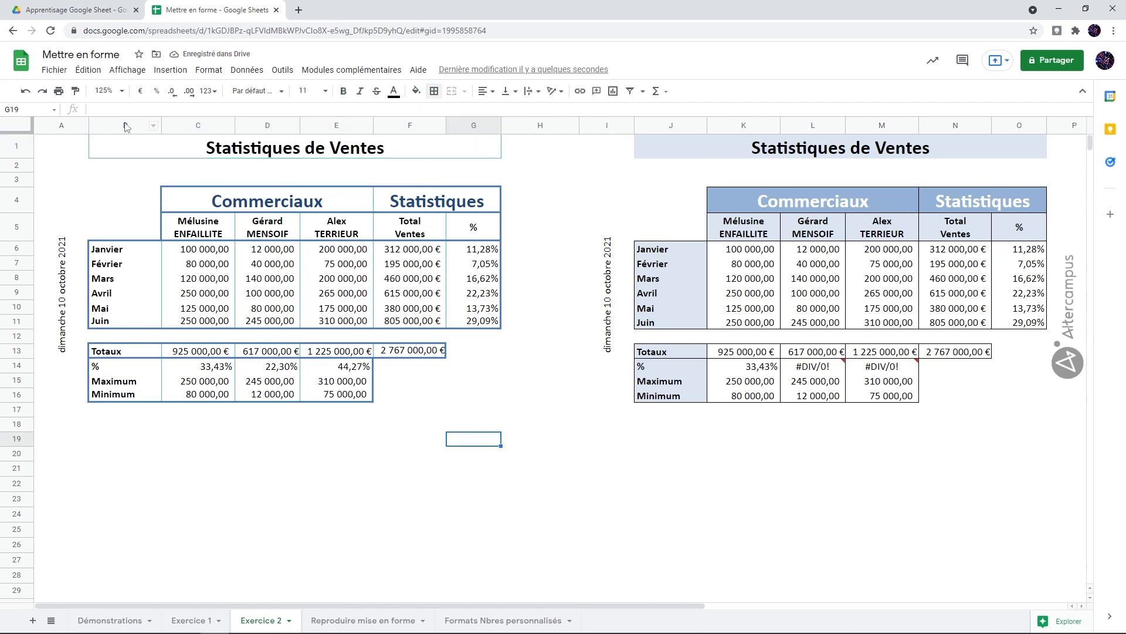
# - Remove all borders from the merged title in B1:G1
pyautogui.click(269, 152)
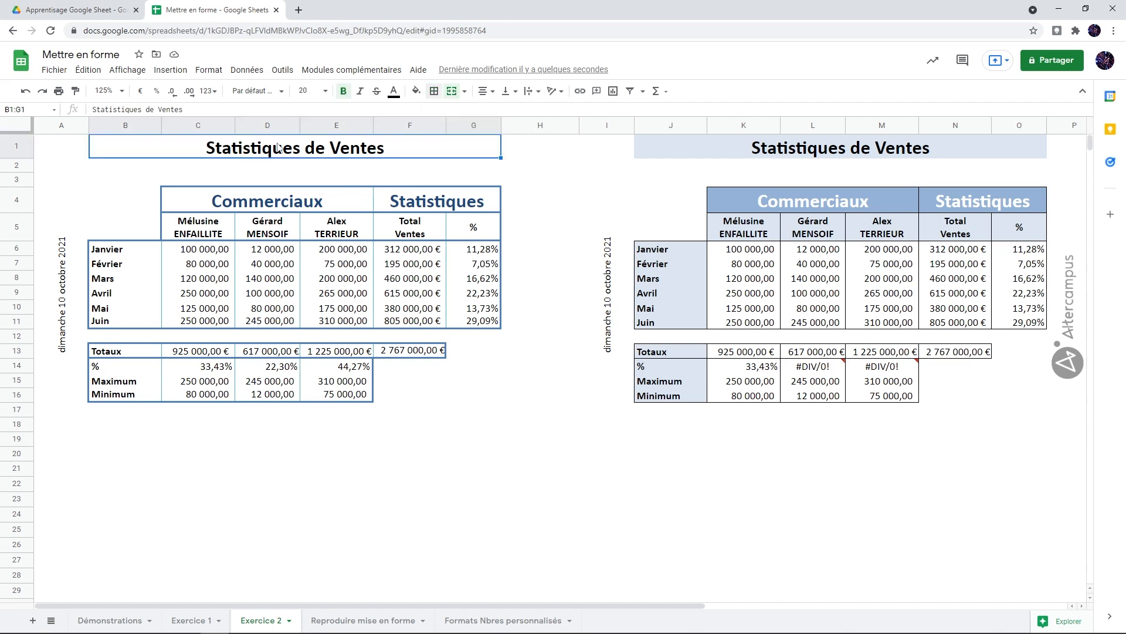
pyautogui.click(435, 93)
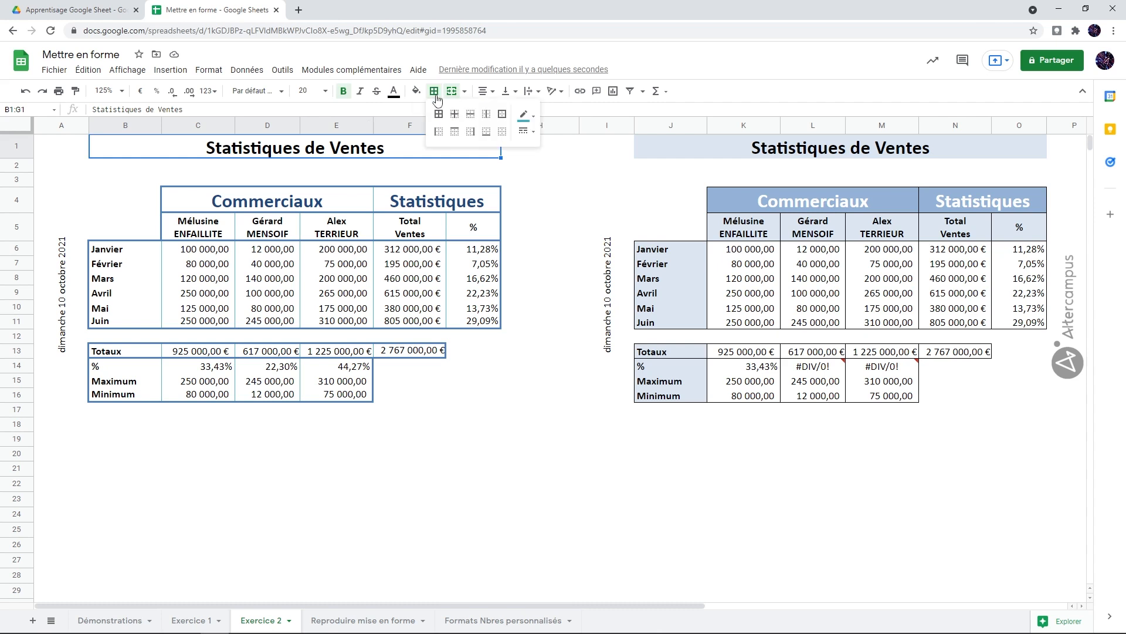
pyautogui.click(505, 139)
pyautogui.click(525, 411)
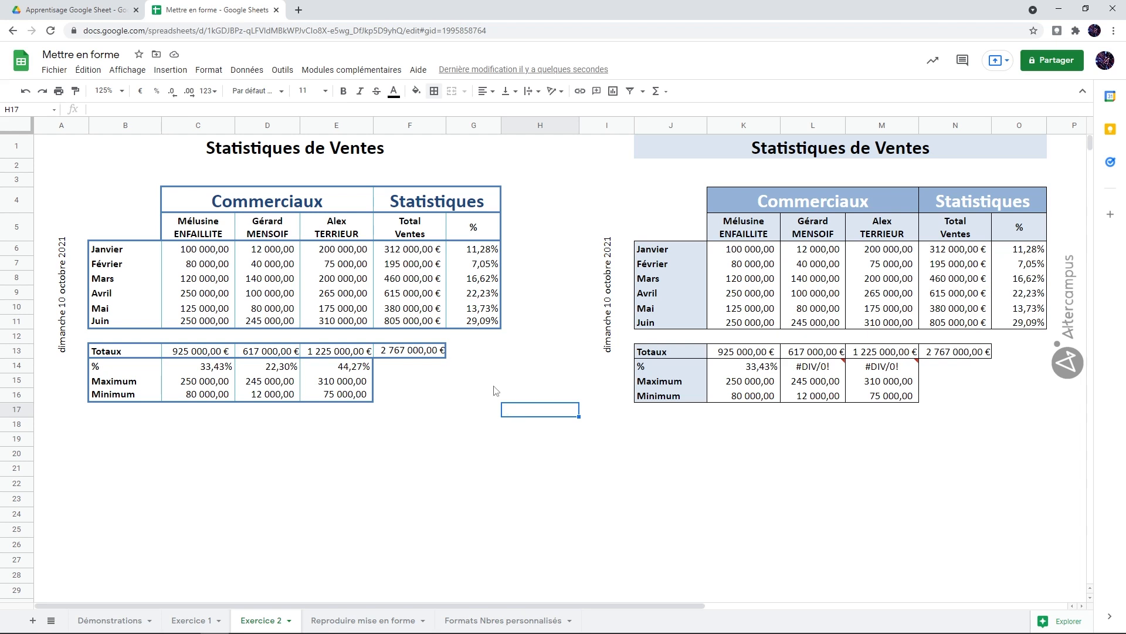
# - Fill the Commerciaux and Statistiques headings in C4:G4 with the theme blue and make their text white
pyautogui.click(341, 204)
pyautogui.moveTo(342, 205); pyautogui.dragTo(443, 201)
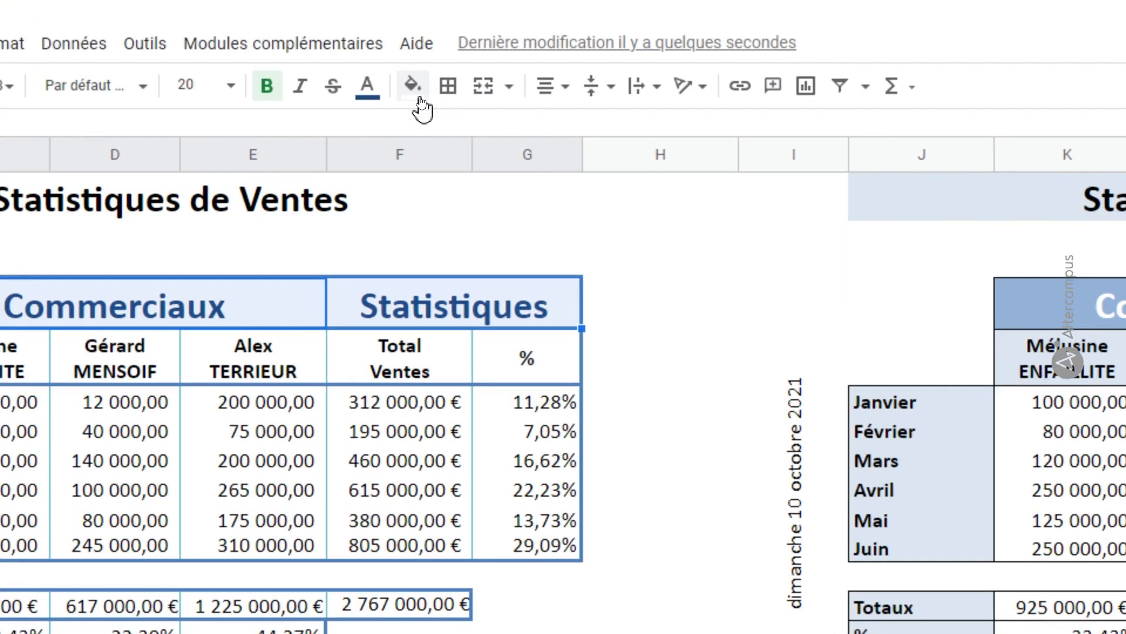
pyautogui.click(418, 94)
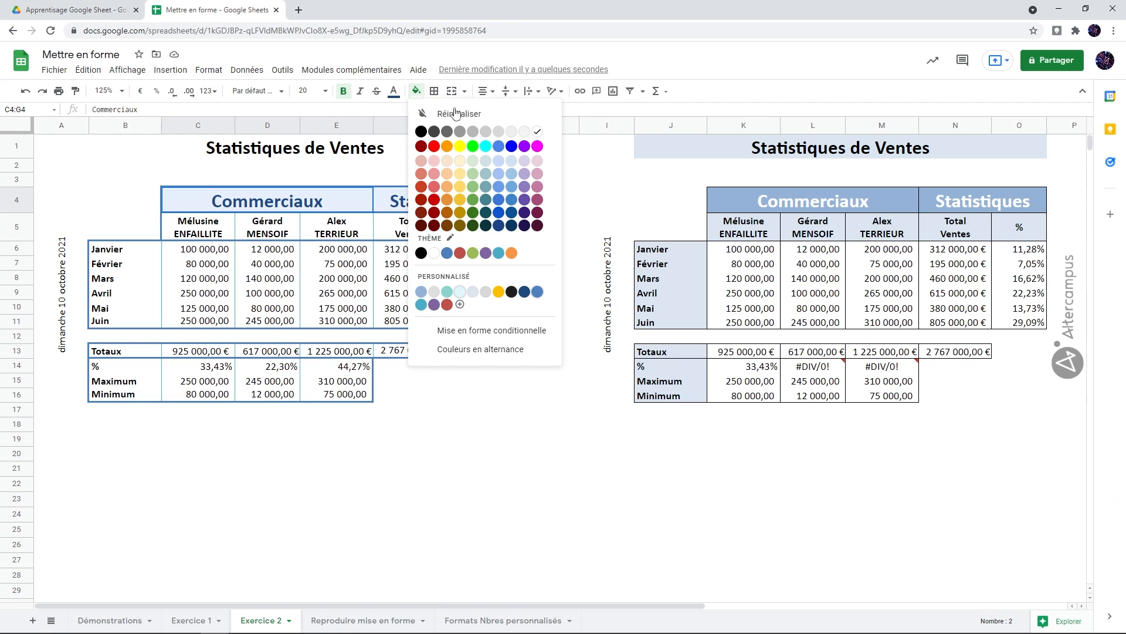
pyautogui.click(448, 253)
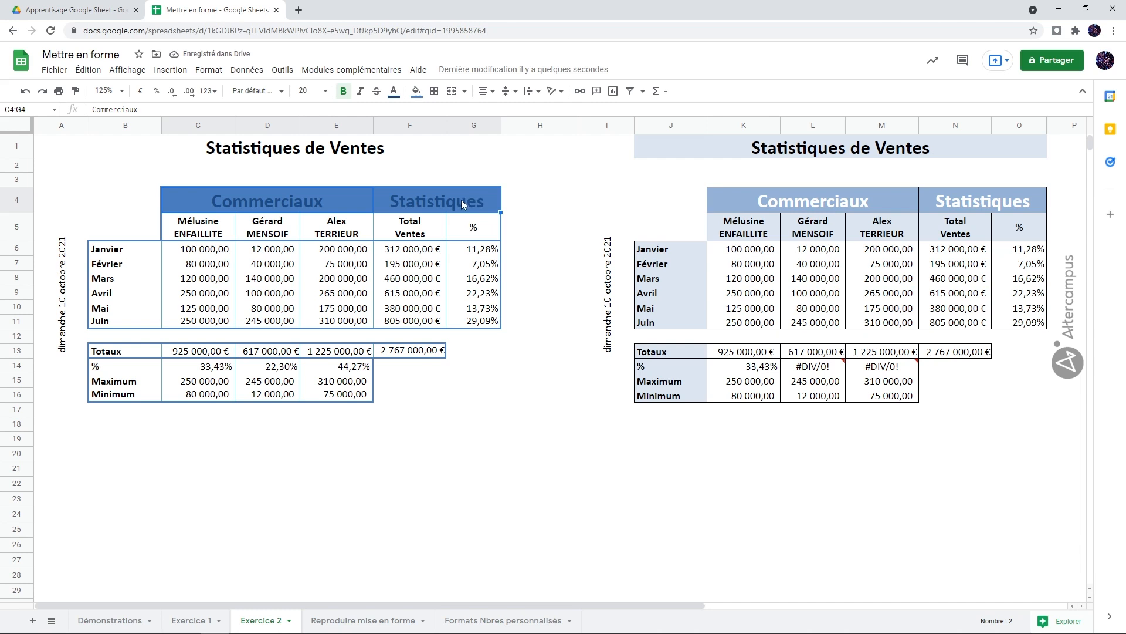
pyautogui.click(393, 92)
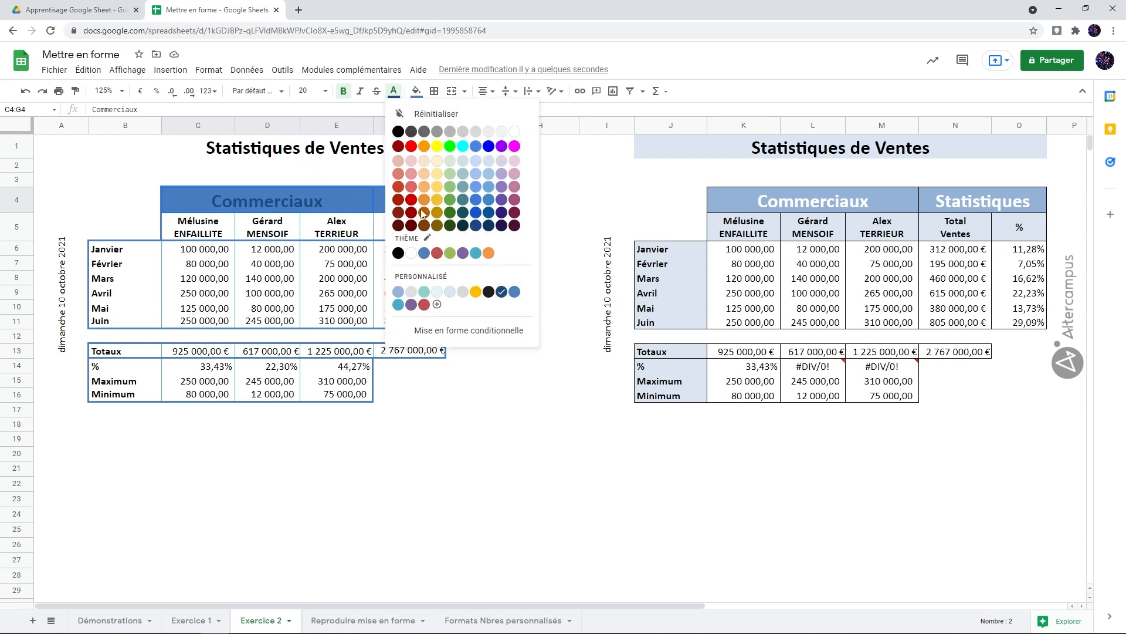
pyautogui.click(412, 252)
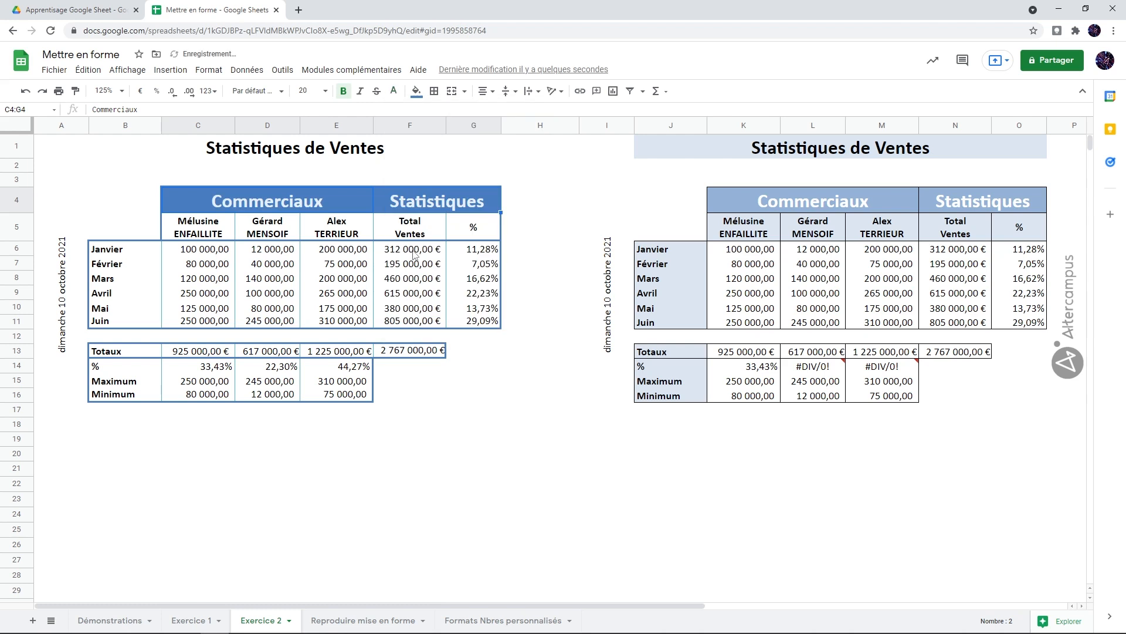
pyautogui.click(414, 253)
# - Fill the title in B1:G1, the column headings in C5:G5 and the row labels in B6:B11 and B13:B16 with the custom pale blue
pyautogui.moveTo(199, 228); pyautogui.dragTo(467, 222)
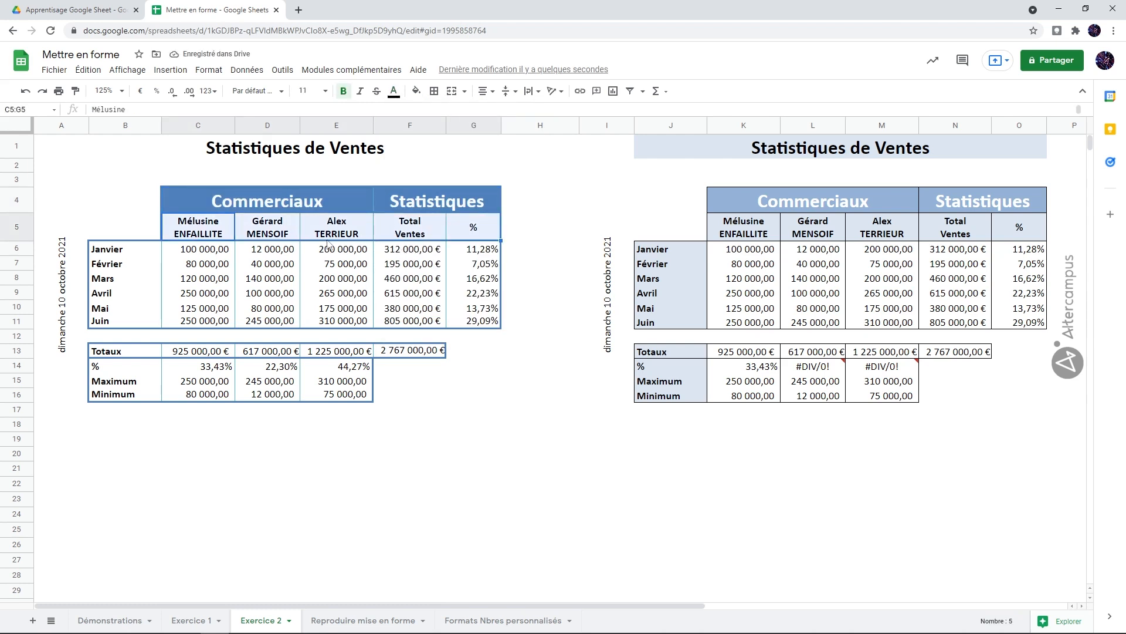
pyautogui.moveTo(141, 252); pyautogui.dragTo(114, 394)
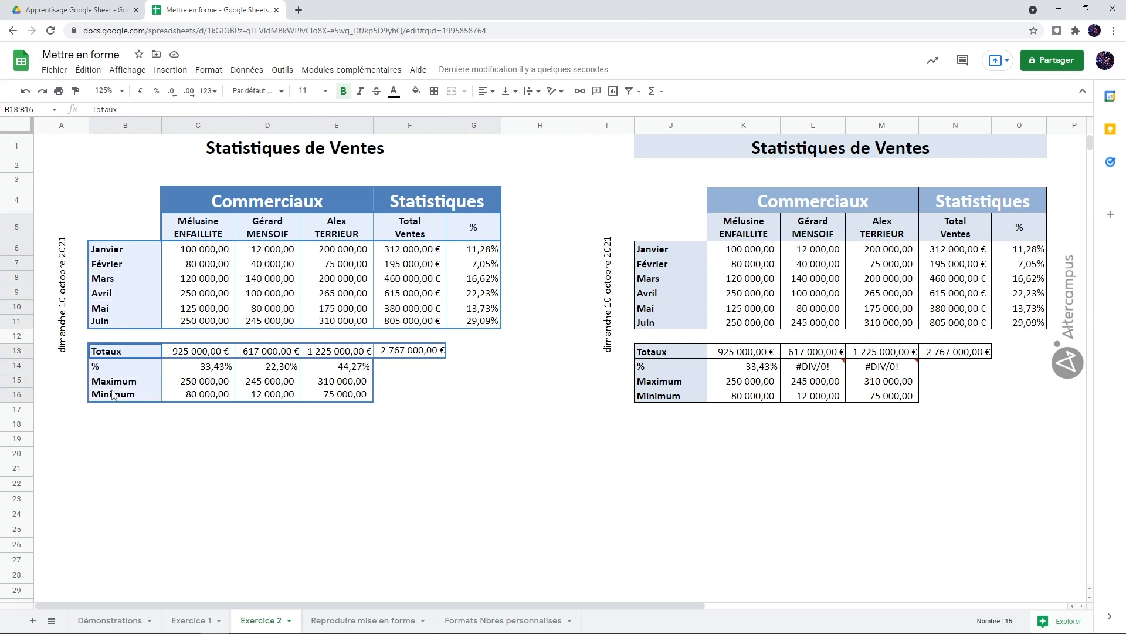
pyautogui.click(228, 151)
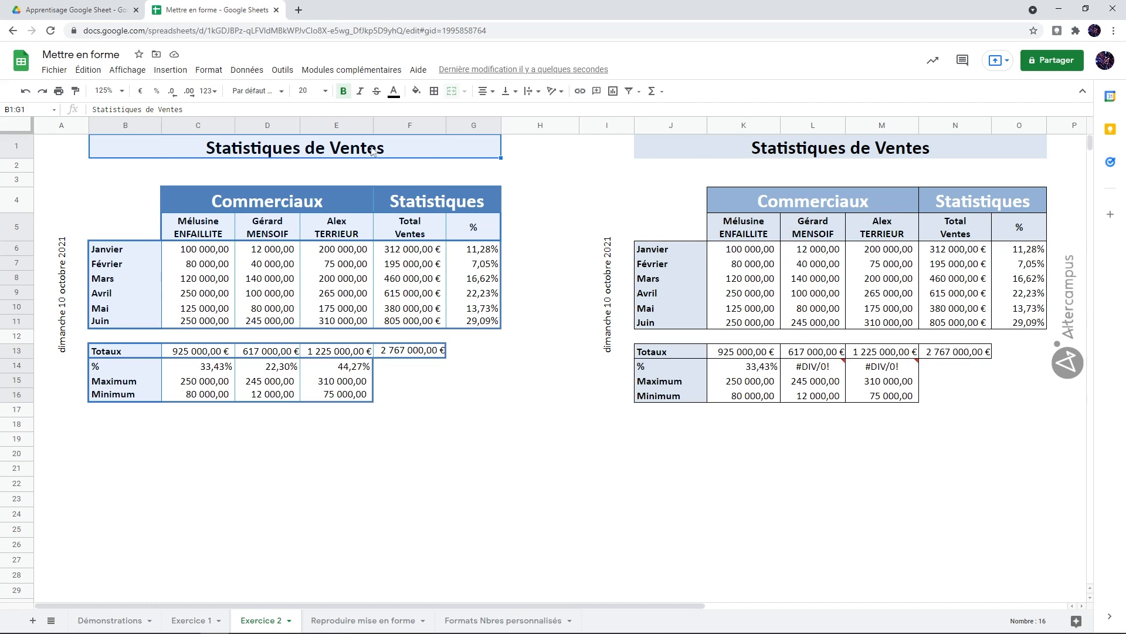
pyautogui.click(418, 94)
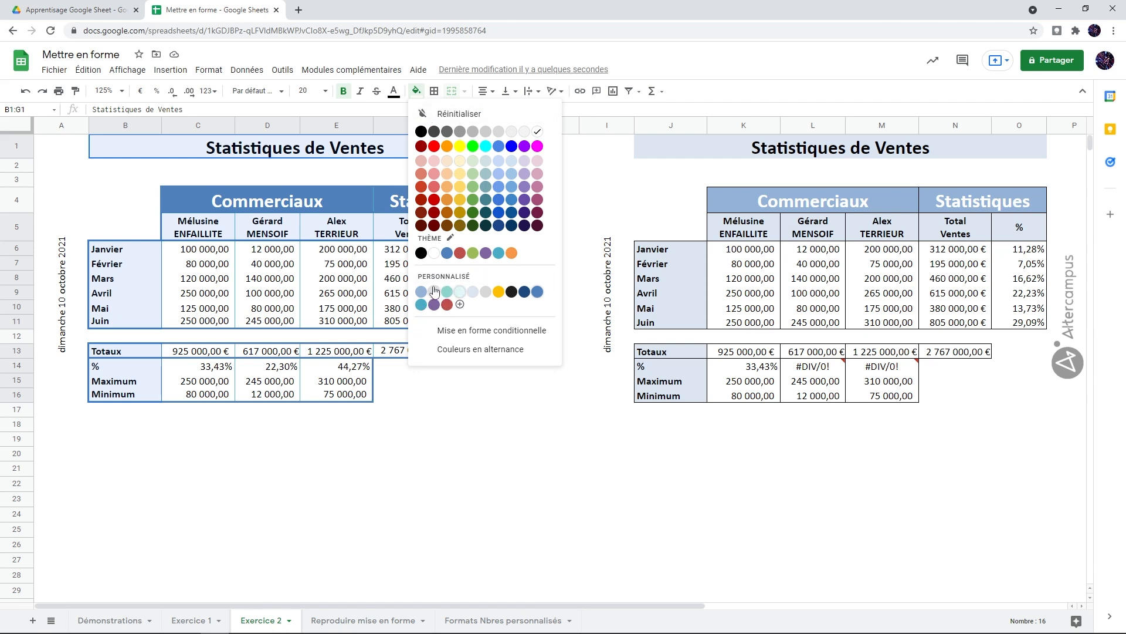
pyautogui.click(473, 293)
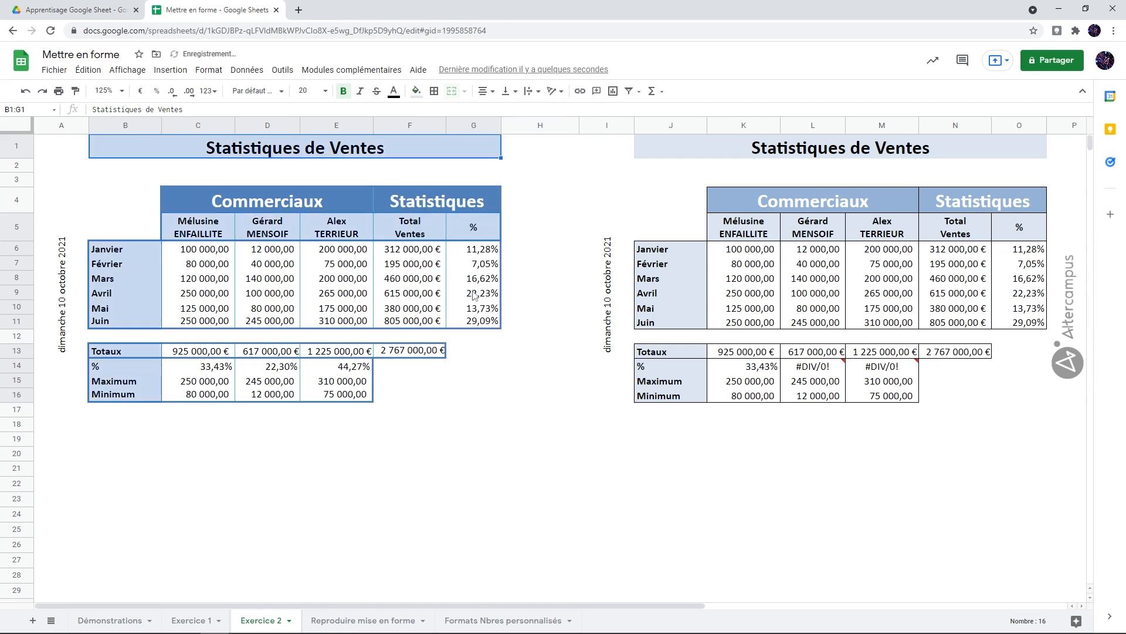
pyautogui.click(445, 428)
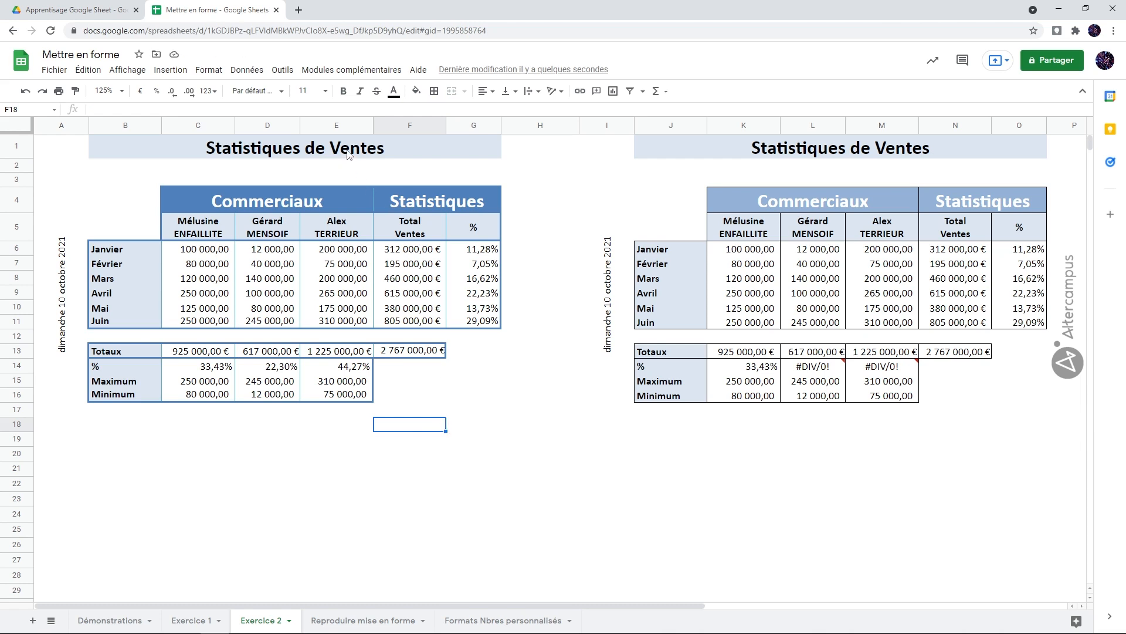
# - Reset the fill colour of the merged title Statistiques de Ventes in B1:G1 and undo that reset
pyautogui.click(408, 152)
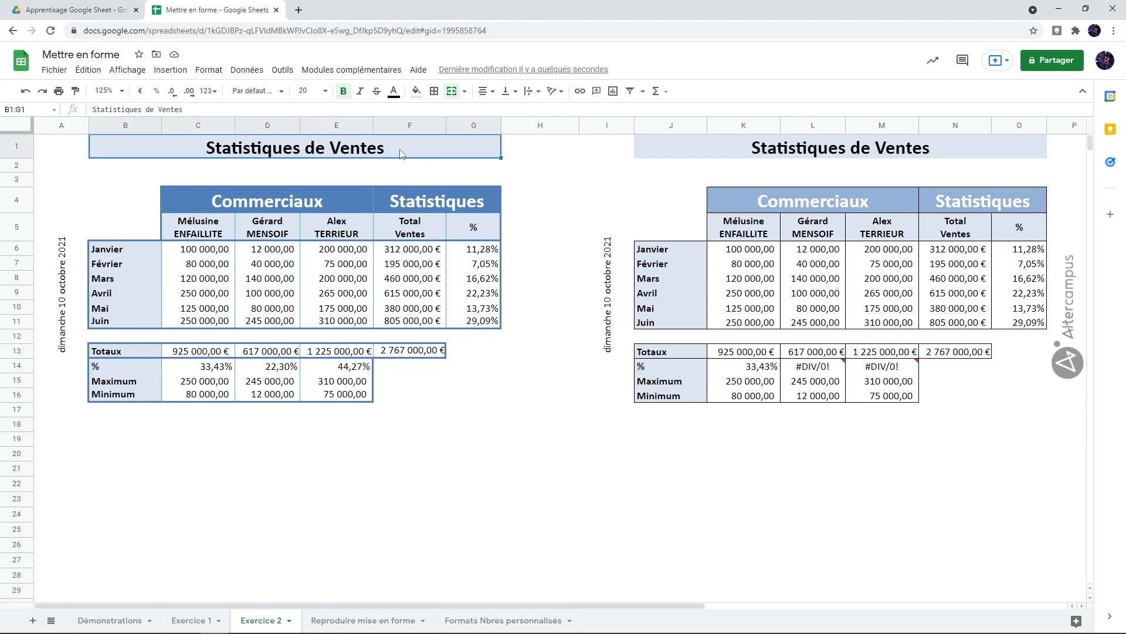
pyautogui.click(421, 94)
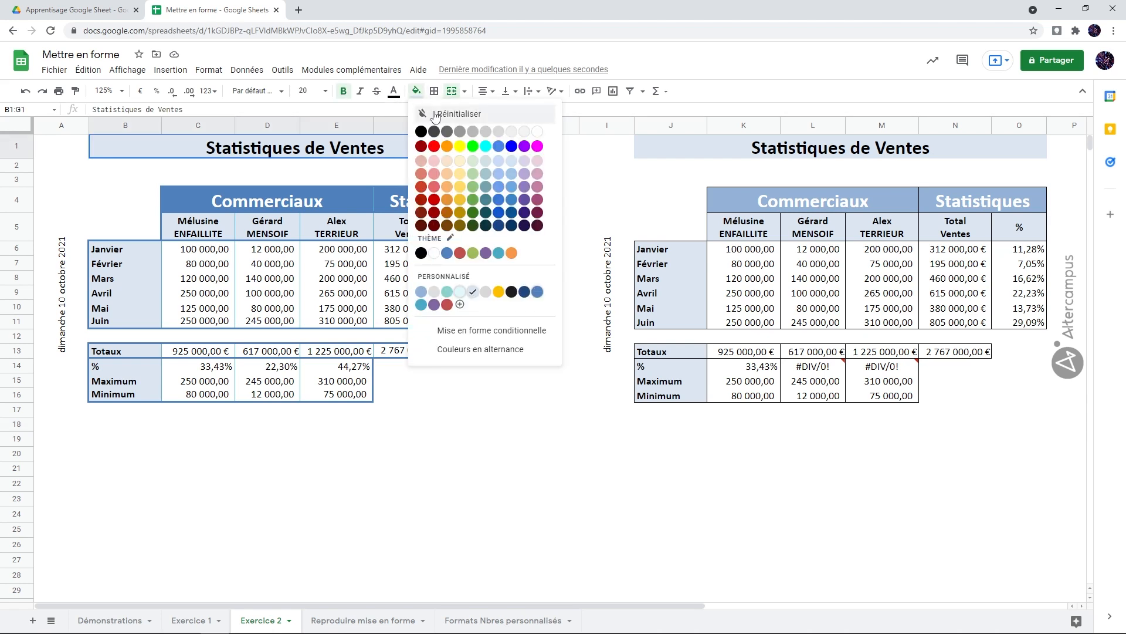
pyautogui.click(437, 114)
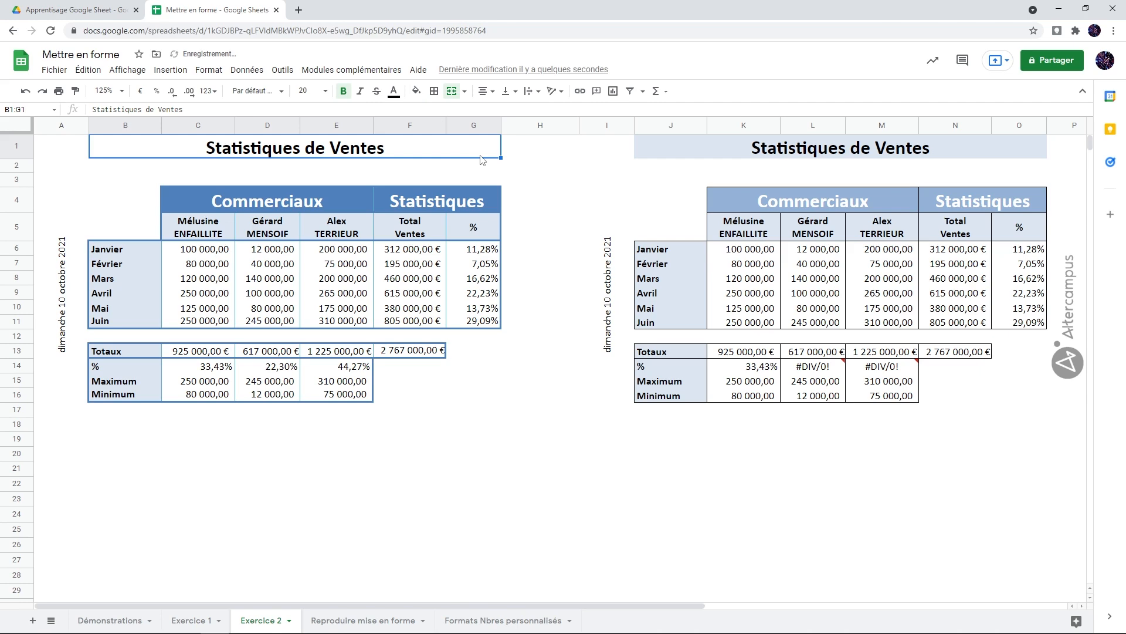
pyautogui.click(25, 91)
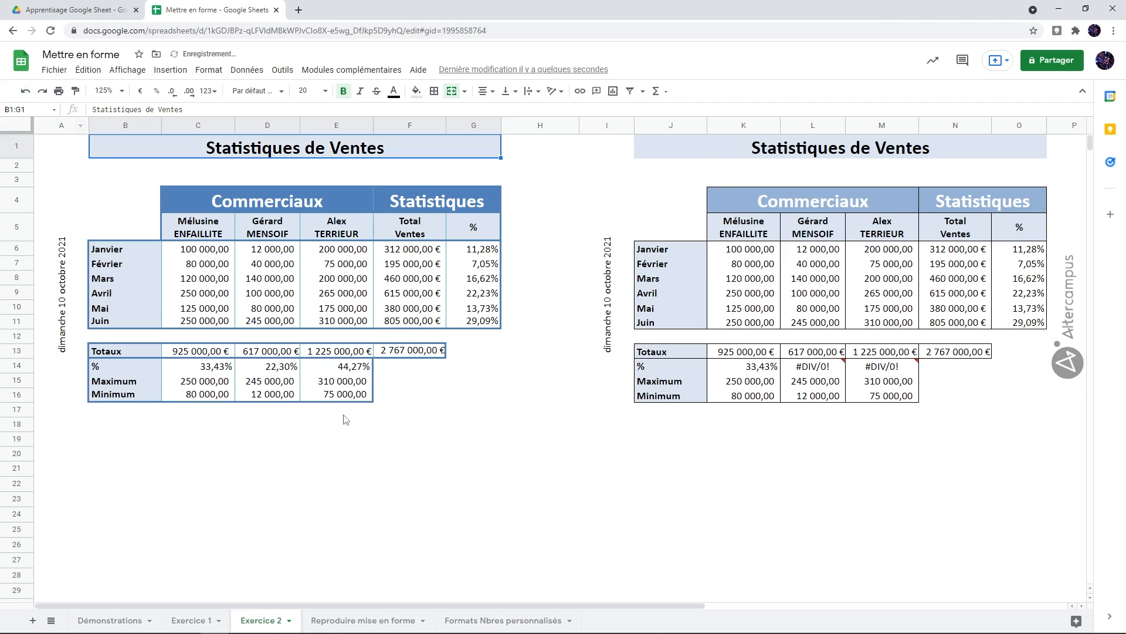
pyautogui.click(372, 457)
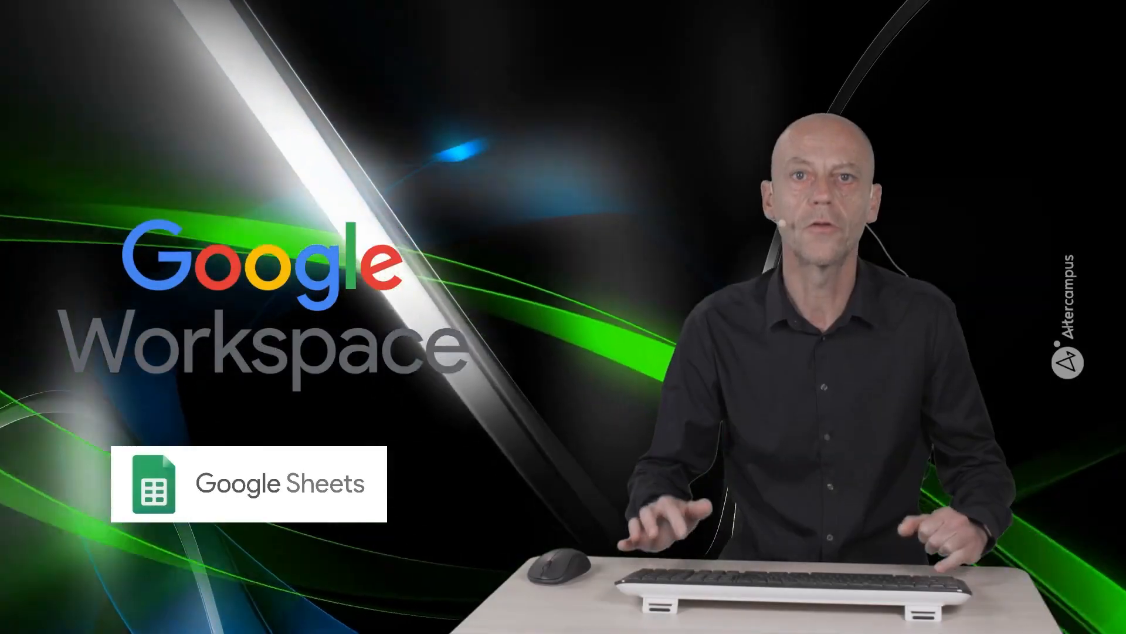